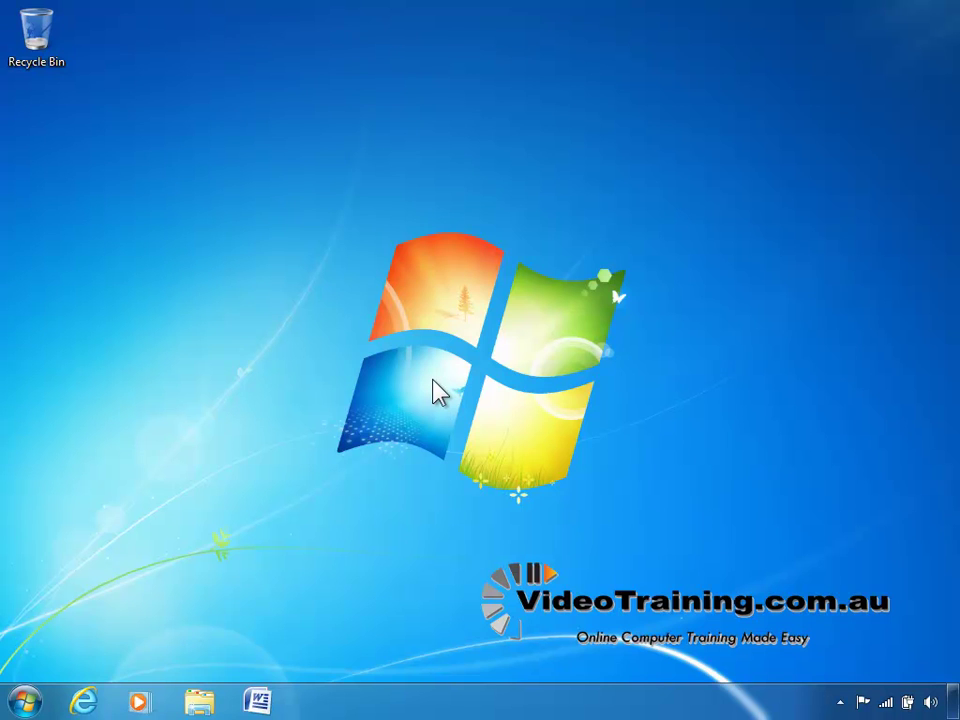
Open the desktop personalization settings and apply the Australia Aero theme.
{"action": "right_click", "coordinate": [432, 381]}
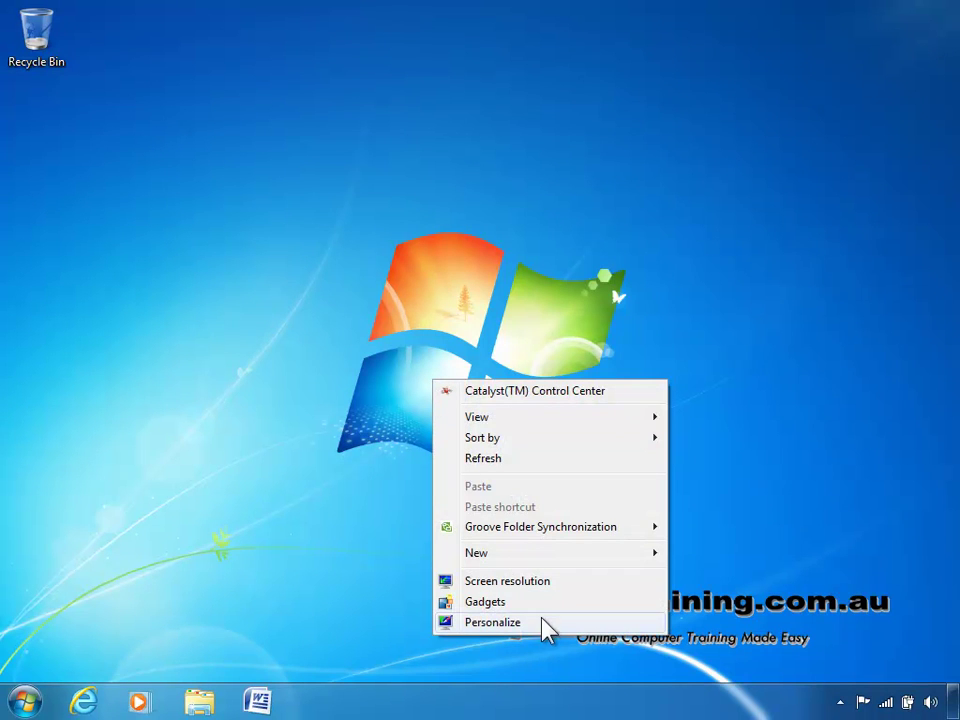
{"action": "left_click", "coordinate": [545, 632]}
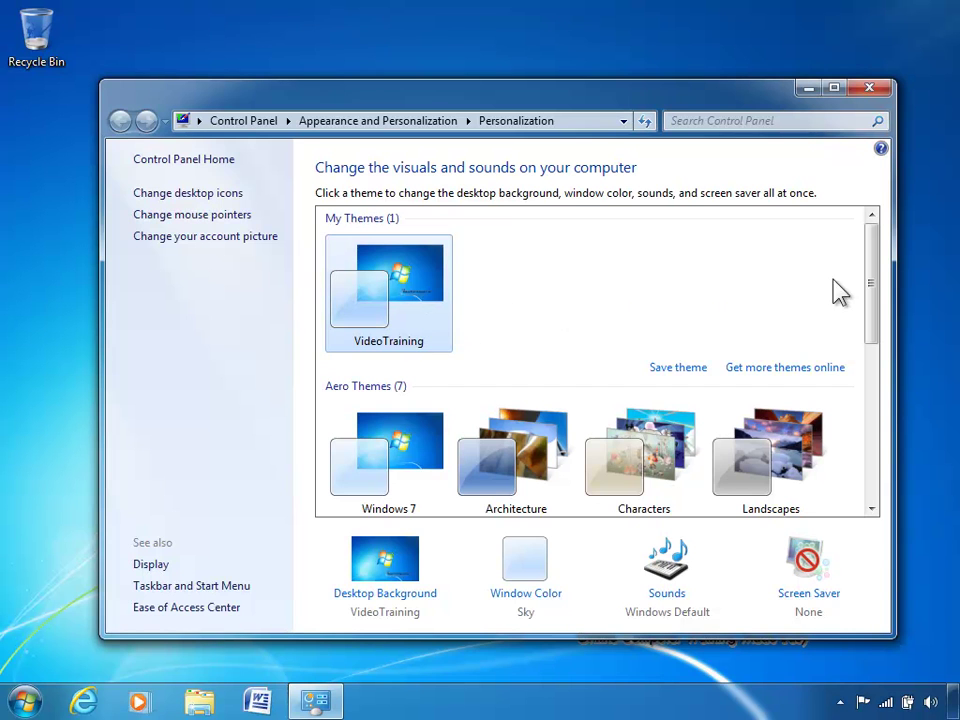
{"action": "left_click_drag", "start_coordinate": [868, 275], "coordinate": [878, 326]}
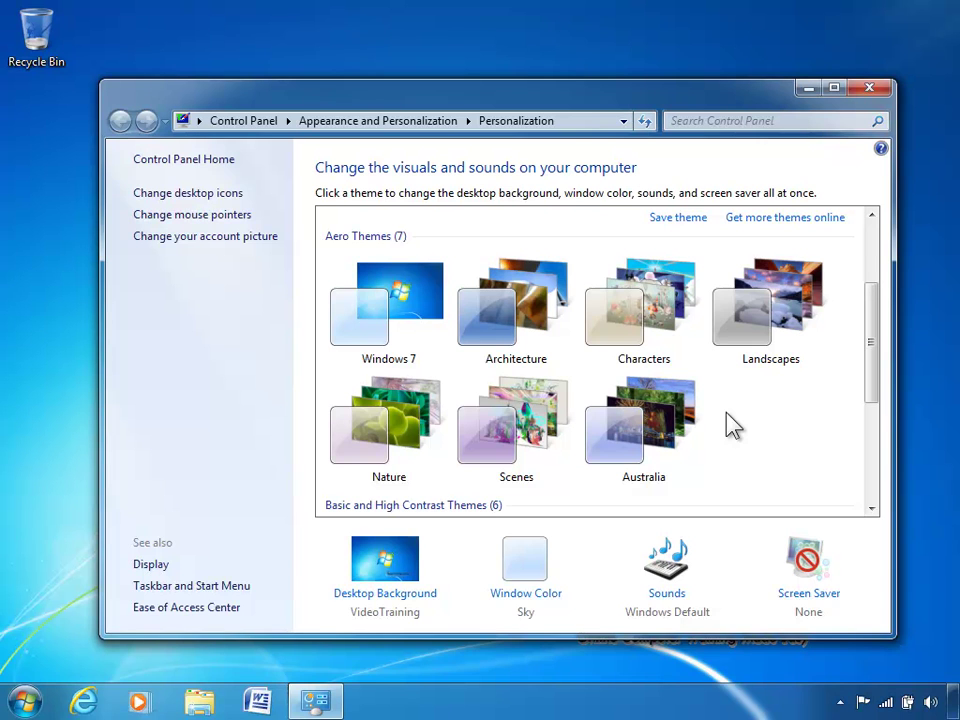
{"action": "left_click", "coordinate": [664, 420]}
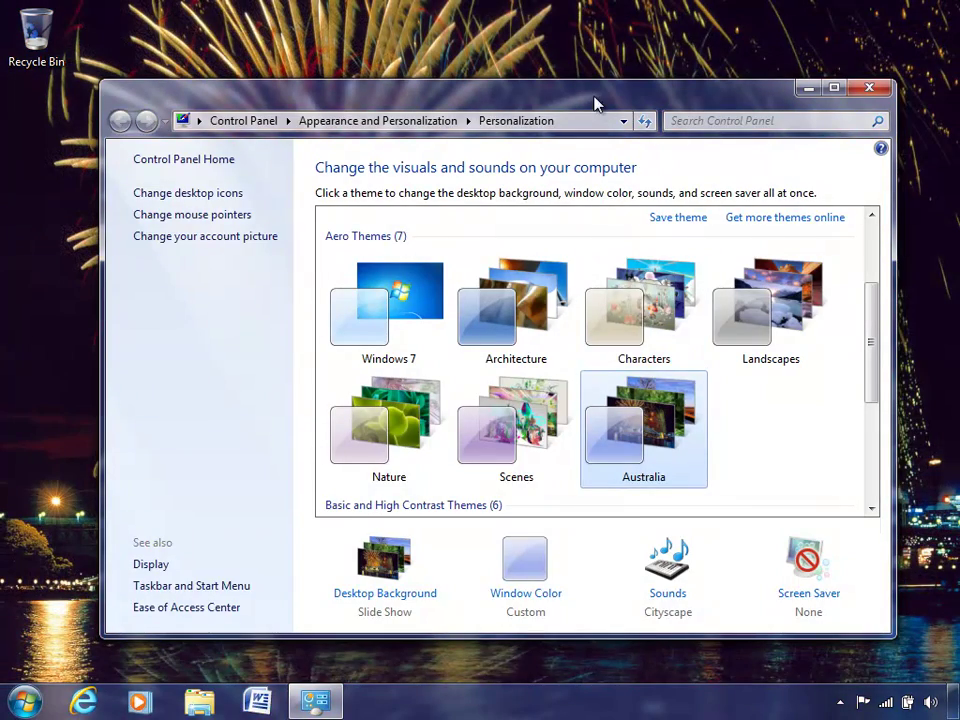
{"action": "mouse_move", "coordinate": [596, 99]}
{"action": "left_mouse_down"}
{"action": "mouse_move", "coordinate": [606, 614]}
{"action": "mouse_move", "coordinate": [619, 407]}
{"action": "mouse_move", "coordinate": [589, 99]}
{"action": "left_mouse_up"}
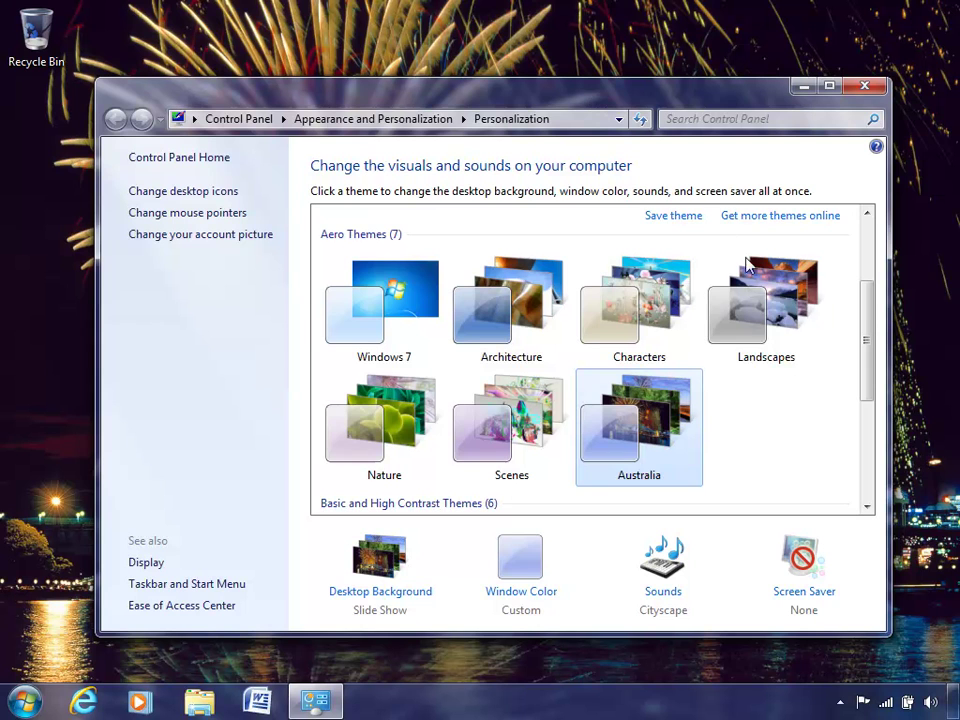
Open the desktop background settings for the Australia theme's slide show pictures.
{"action": "left_click_drag", "start_coordinate": [866, 316], "coordinate": [880, 410]}
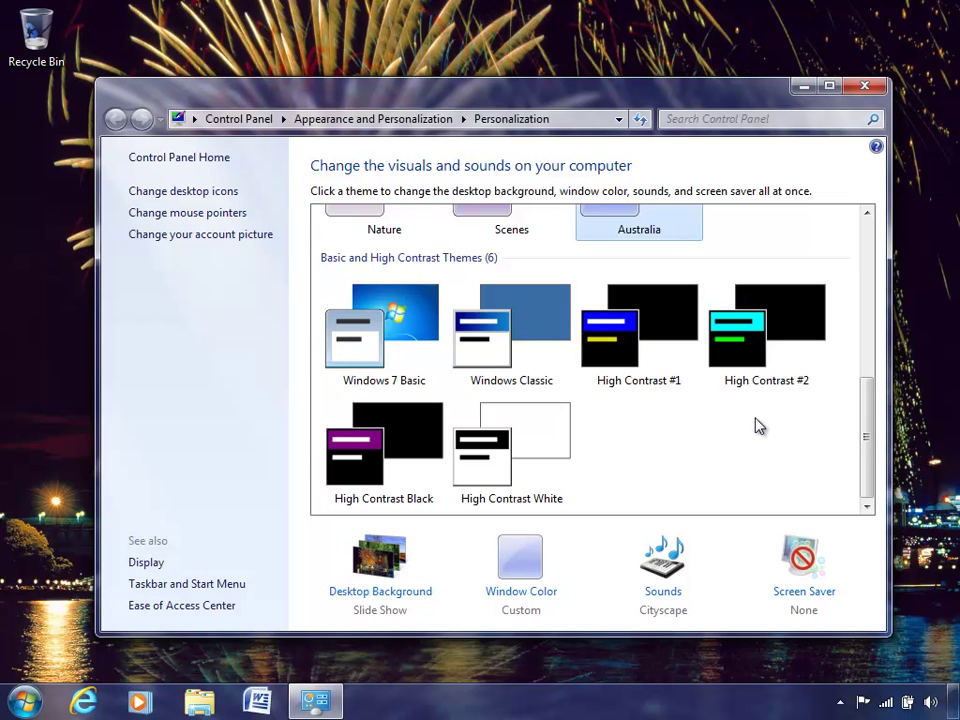
{"action": "left_click_drag", "start_coordinate": [869, 408], "coordinate": [864, 251]}
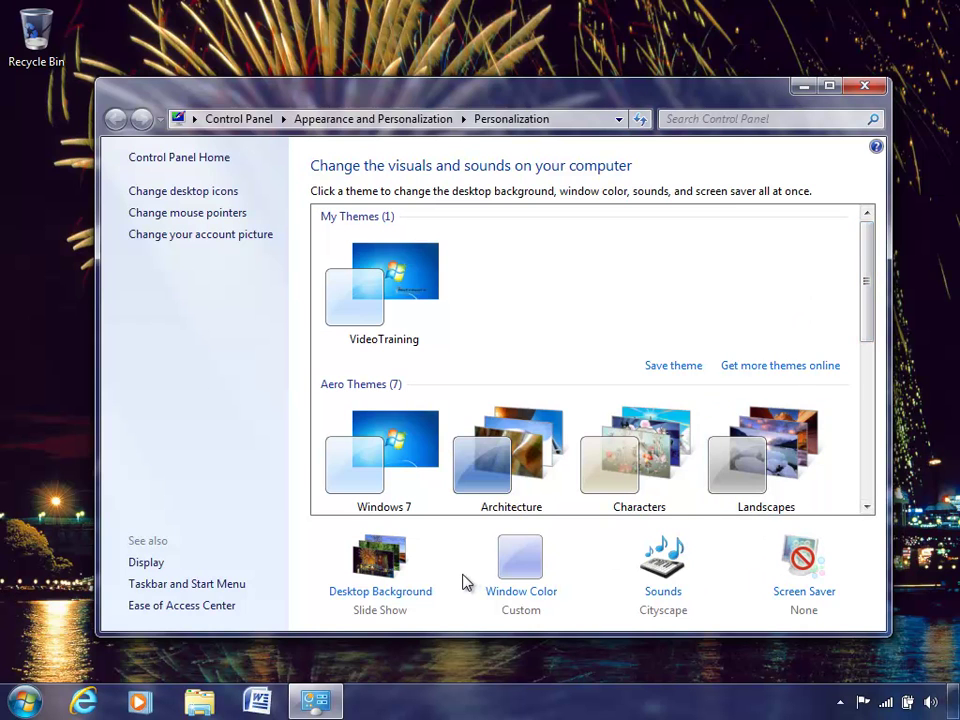
{"action": "left_click", "coordinate": [398, 594]}
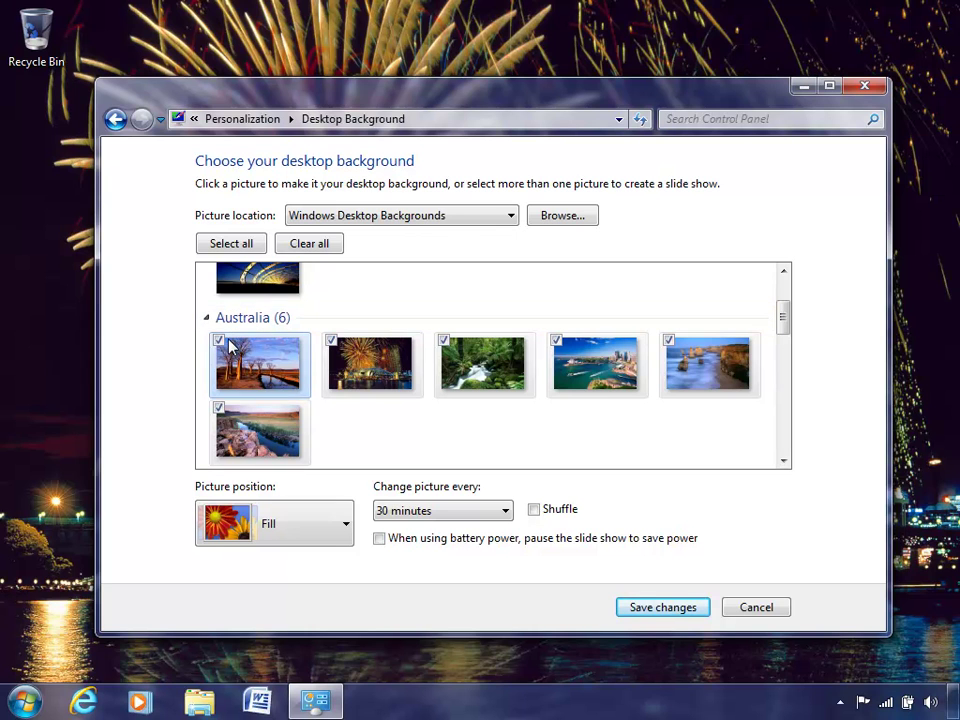
{"action": "mouse_move", "coordinate": [228, 346]}
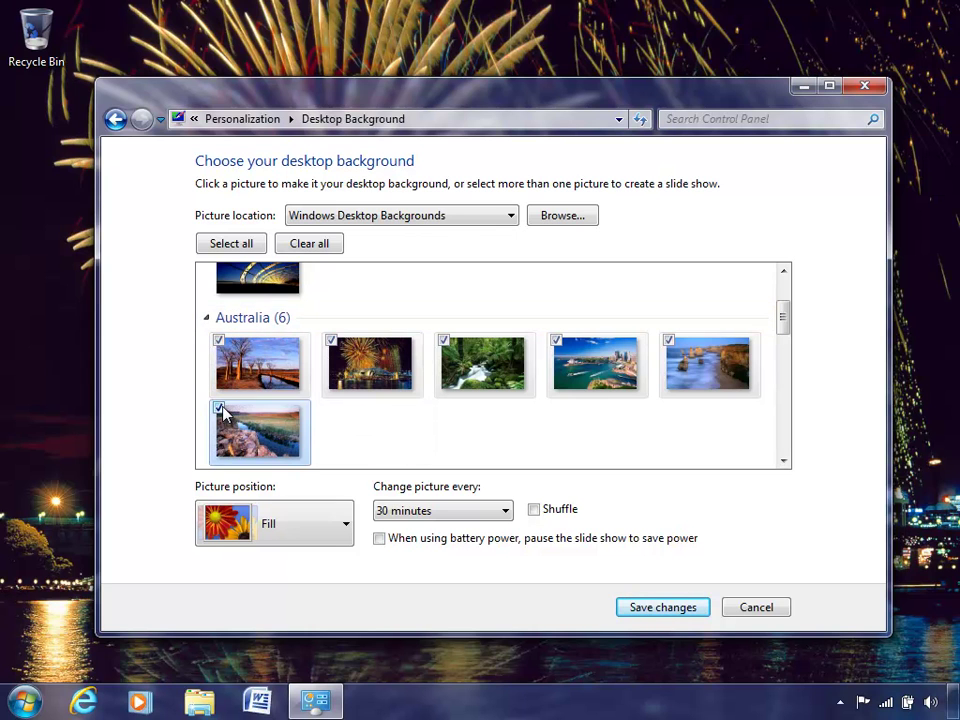
{"action": "mouse_move", "coordinate": [340, 352]}
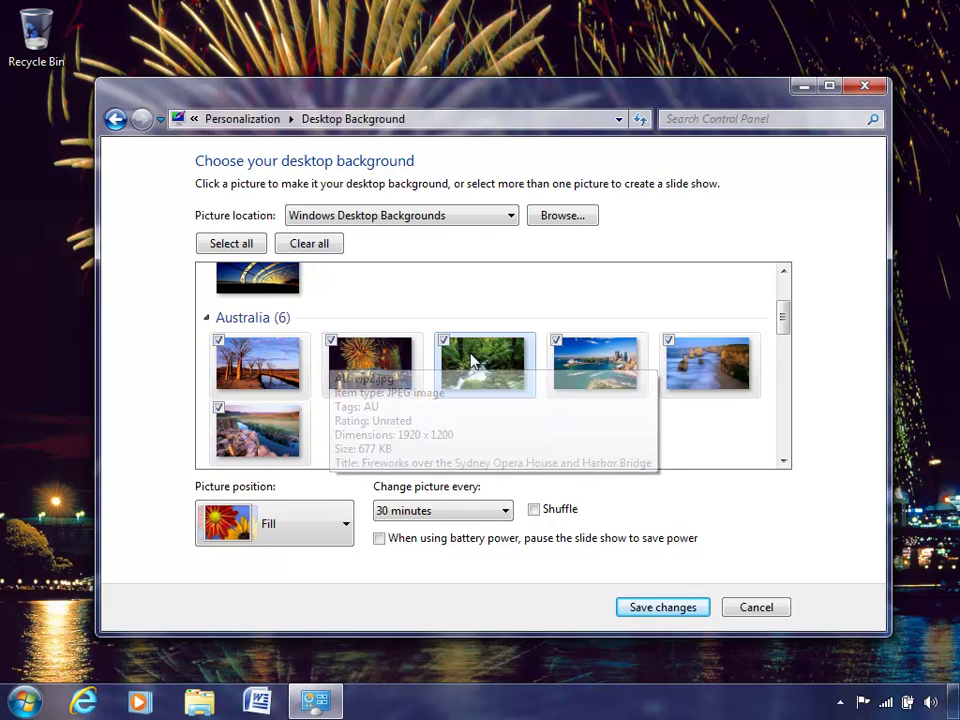
{"action": "mouse_move", "coordinate": [480, 356]}
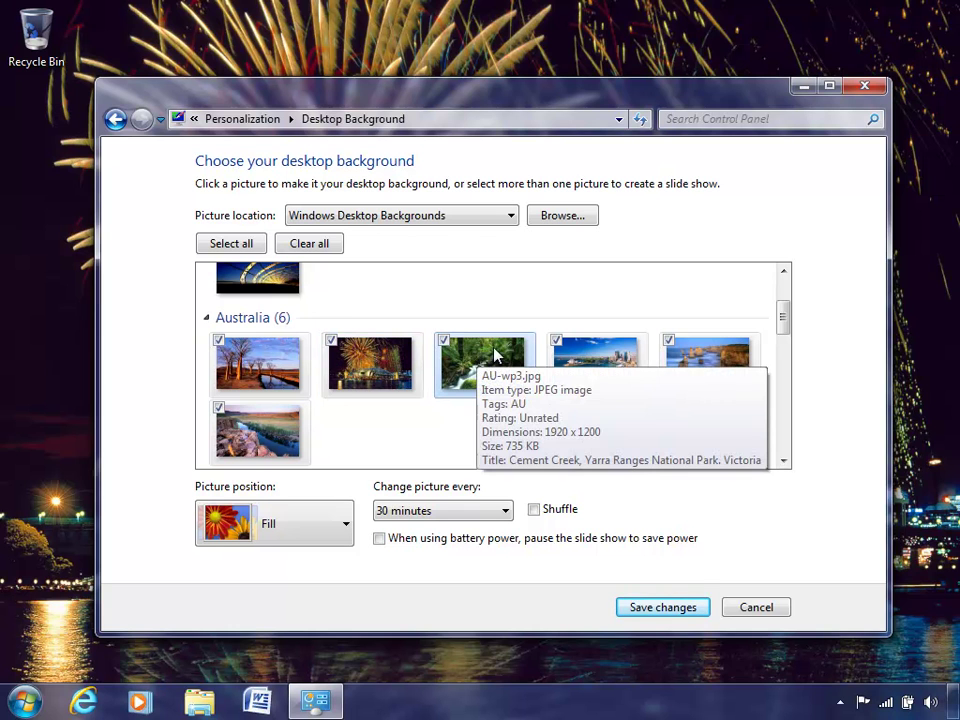
{"action": "mouse_move", "coordinate": [558, 358]}
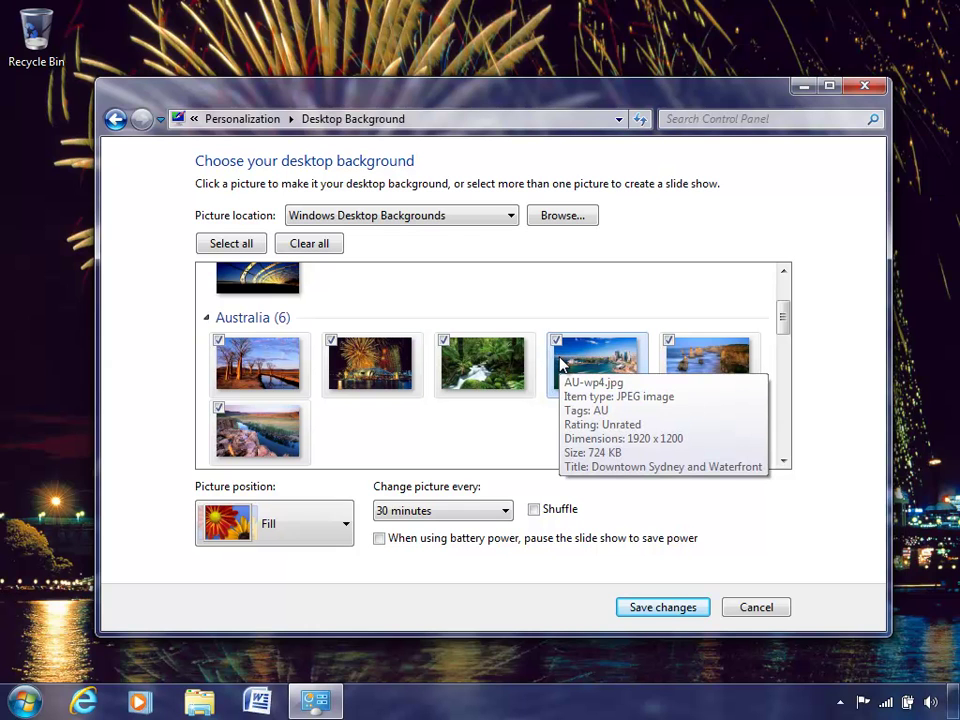
Exclude the Downtown Sydney and Waterfront picture from the slide show and include it again.
{"action": "left_click", "coordinate": [556, 341]}
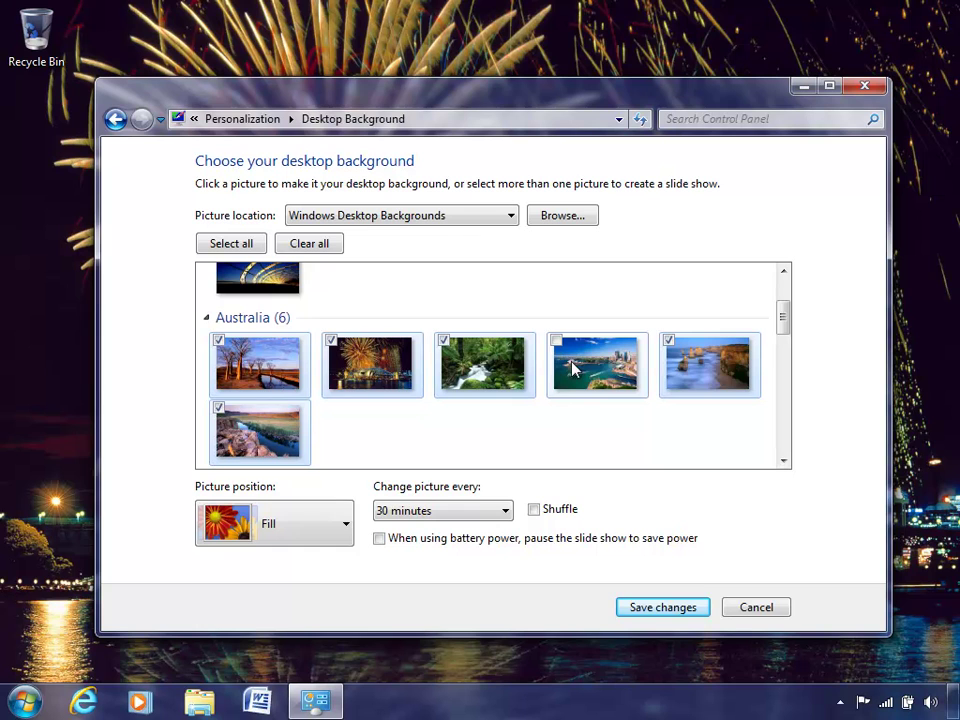
{"action": "mouse_move", "coordinate": [579, 370]}
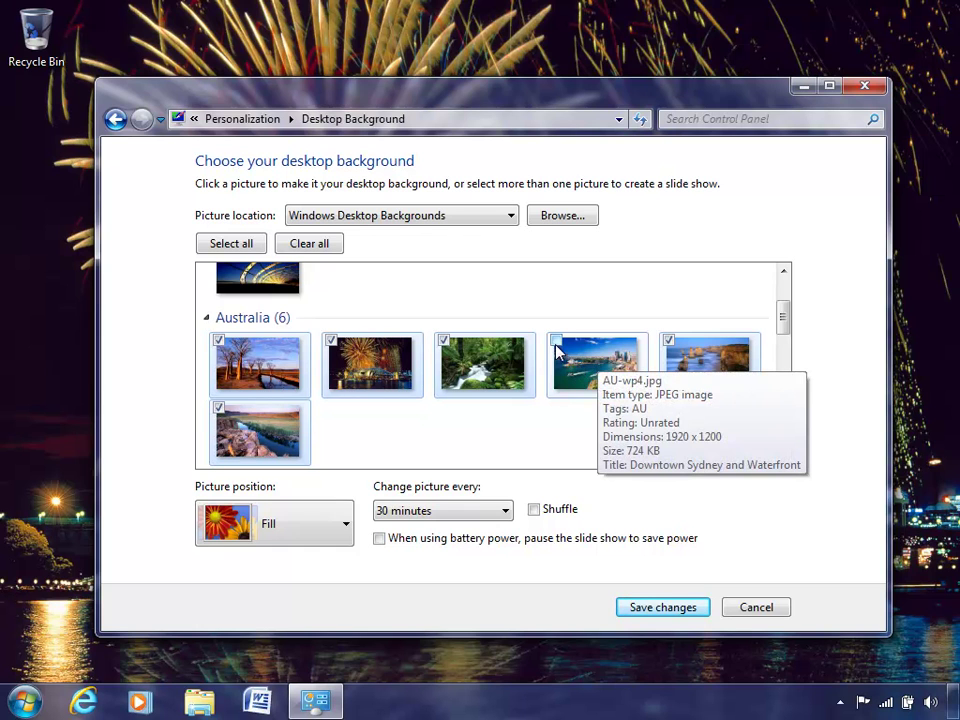
{"action": "left_click", "coordinate": [557, 342]}
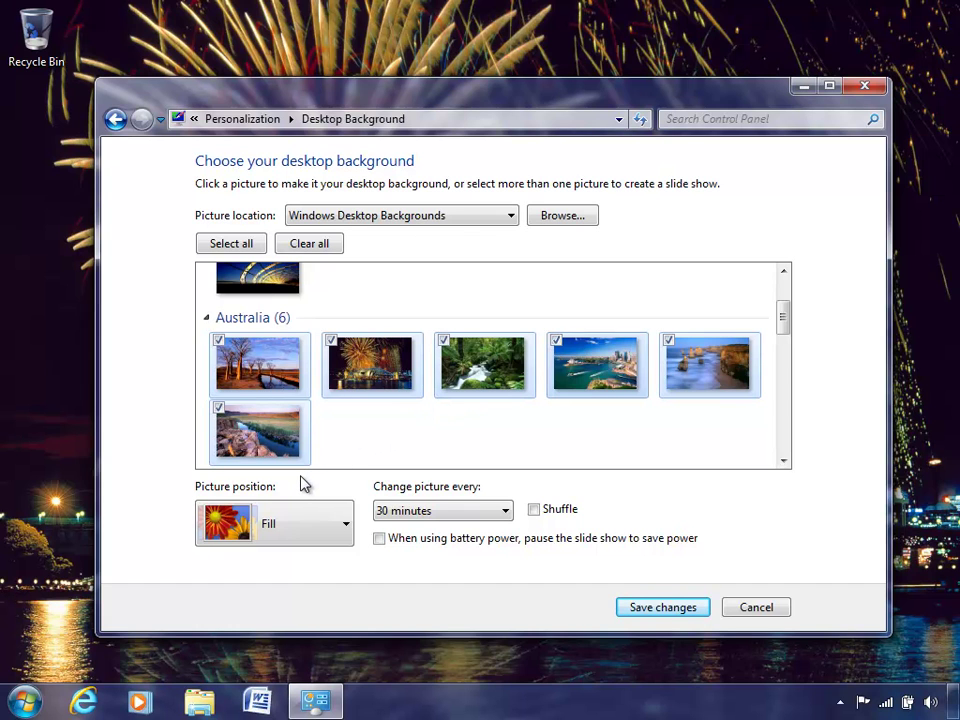
Set the background slide show to change every 30 seconds with shuffle enabled, and save the changes.
{"action": "left_click", "coordinate": [290, 527]}
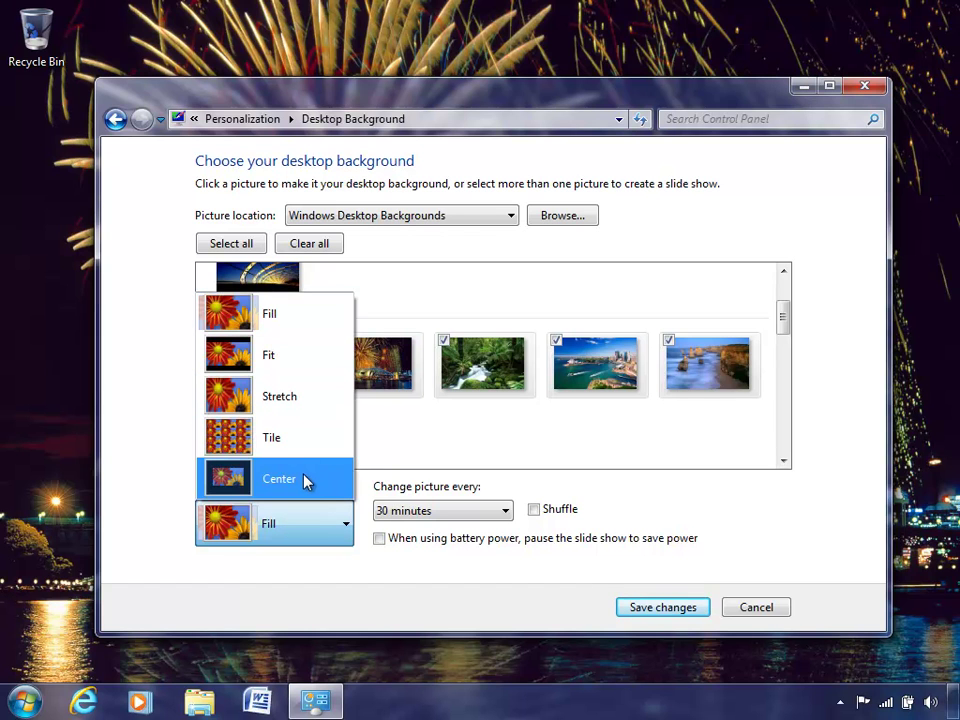
{"action": "left_click", "coordinate": [305, 521]}
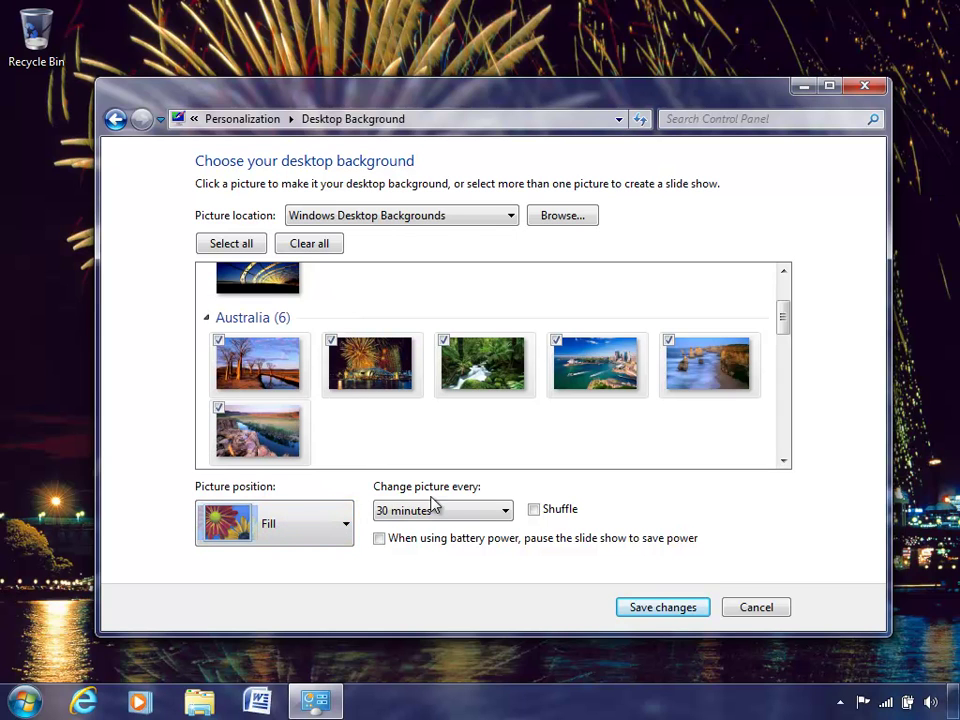
{"action": "left_click", "coordinate": [464, 512]}
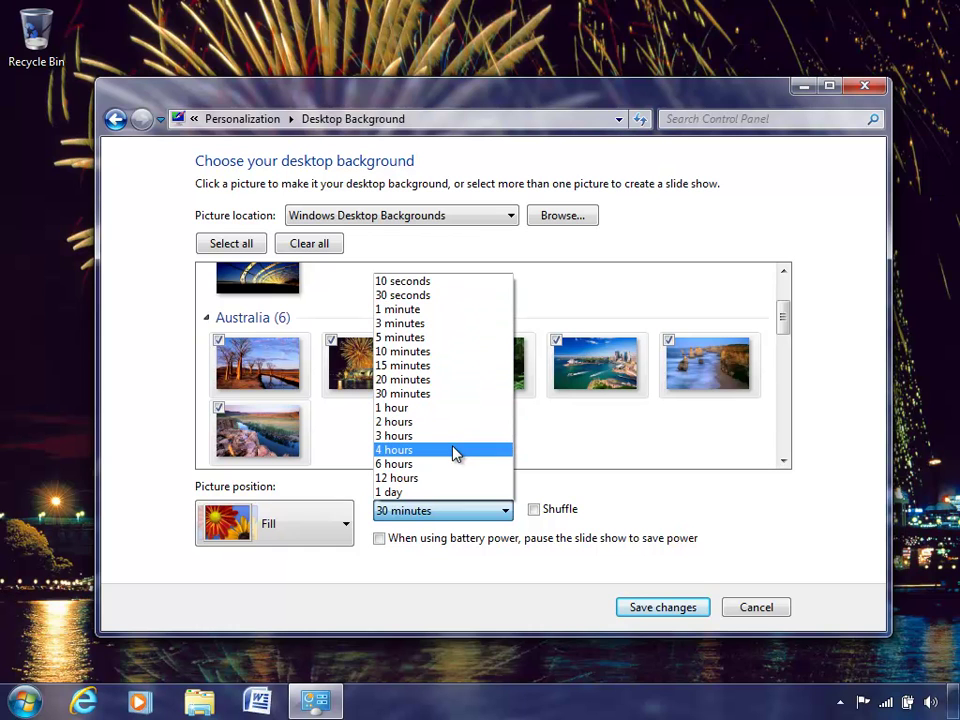
{"action": "left_click", "coordinate": [458, 304]}
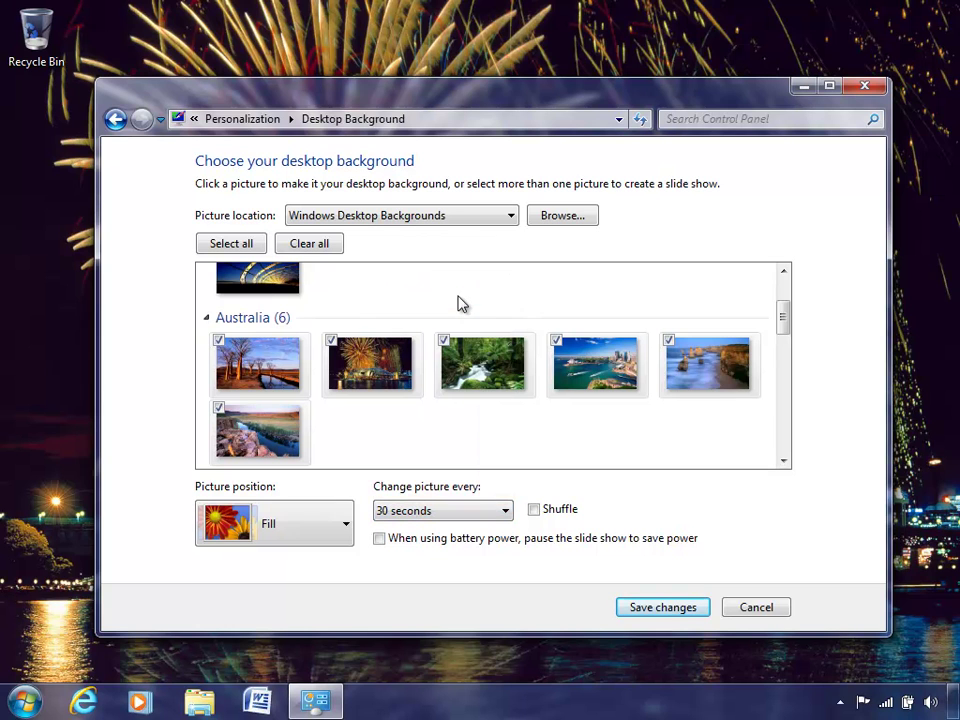
{"action": "left_click", "coordinate": [534, 510]}
{"action": "left_click_drag", "start_coordinate": [786, 328], "coordinate": [784, 418]}
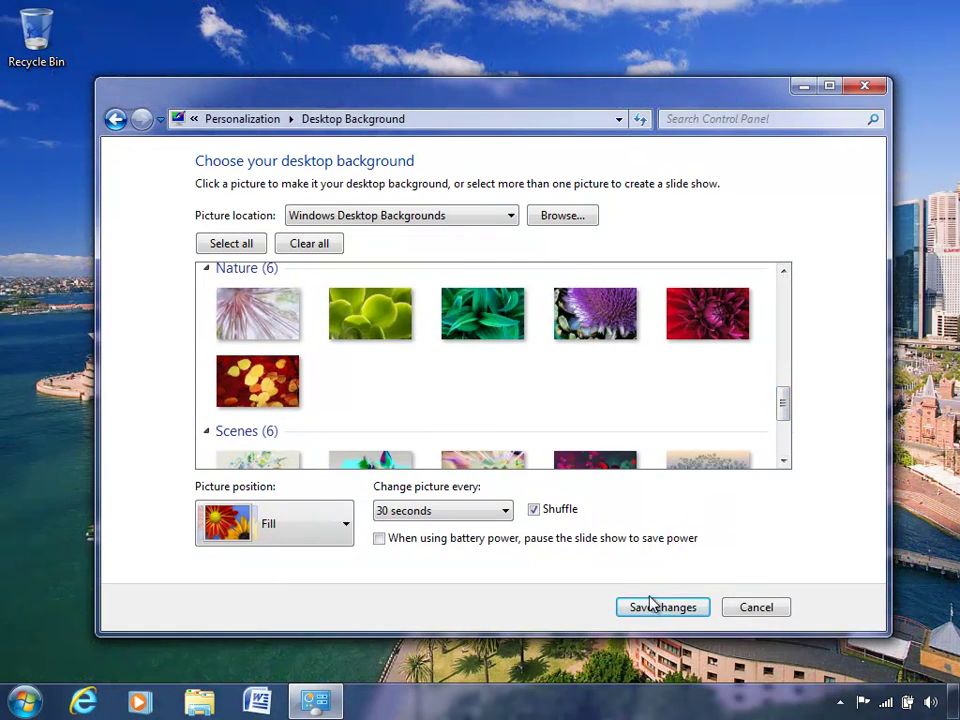
{"action": "left_click", "coordinate": [645, 612]}
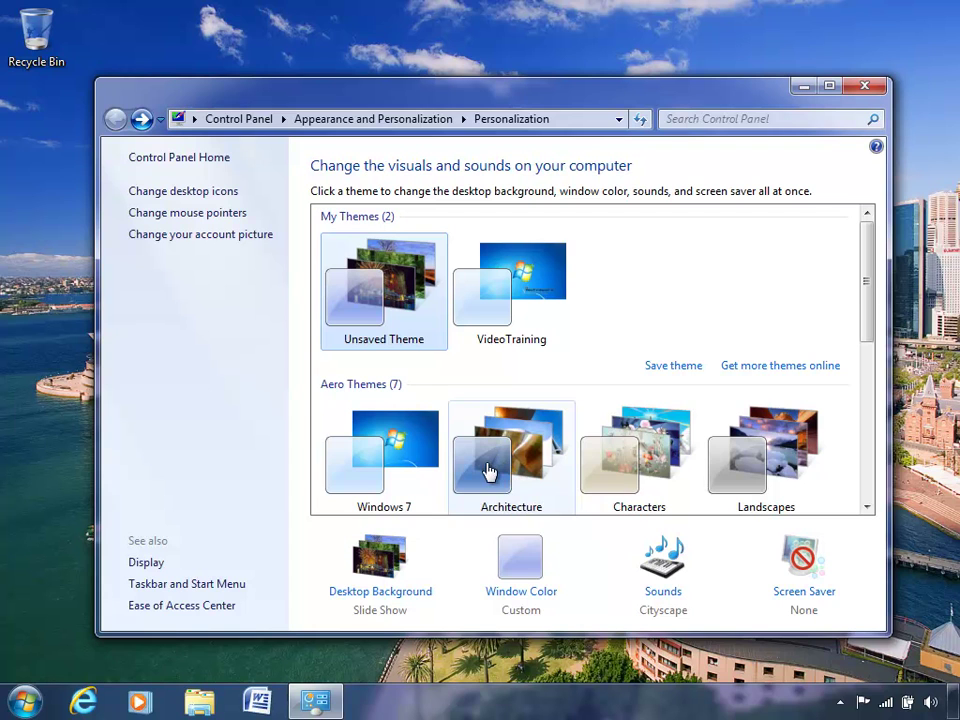
Examine the window color choices and the color mixer, and save to return to the personalization settings.
{"action": "left_click", "coordinate": [509, 594]}
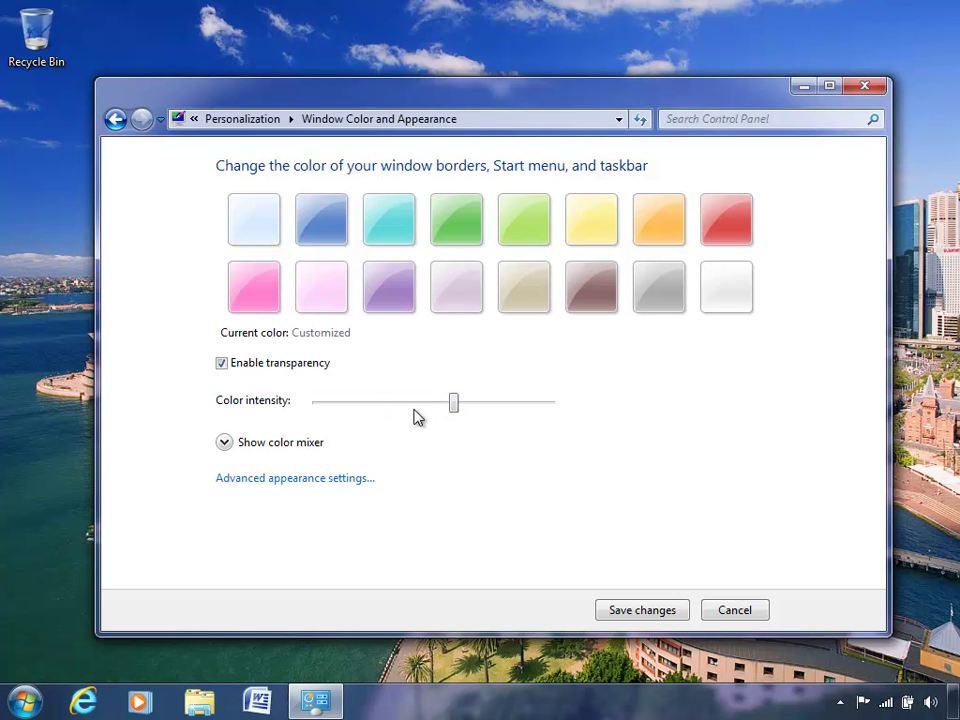
{"action": "left_click", "coordinate": [224, 442]}
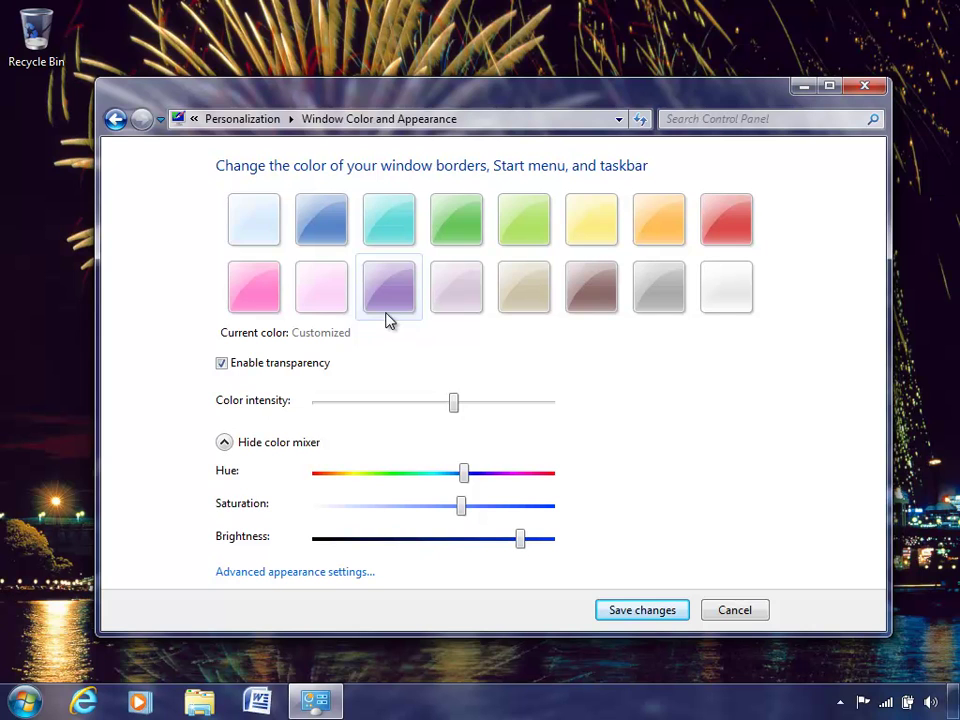
{"action": "left_click", "coordinate": [224, 442]}
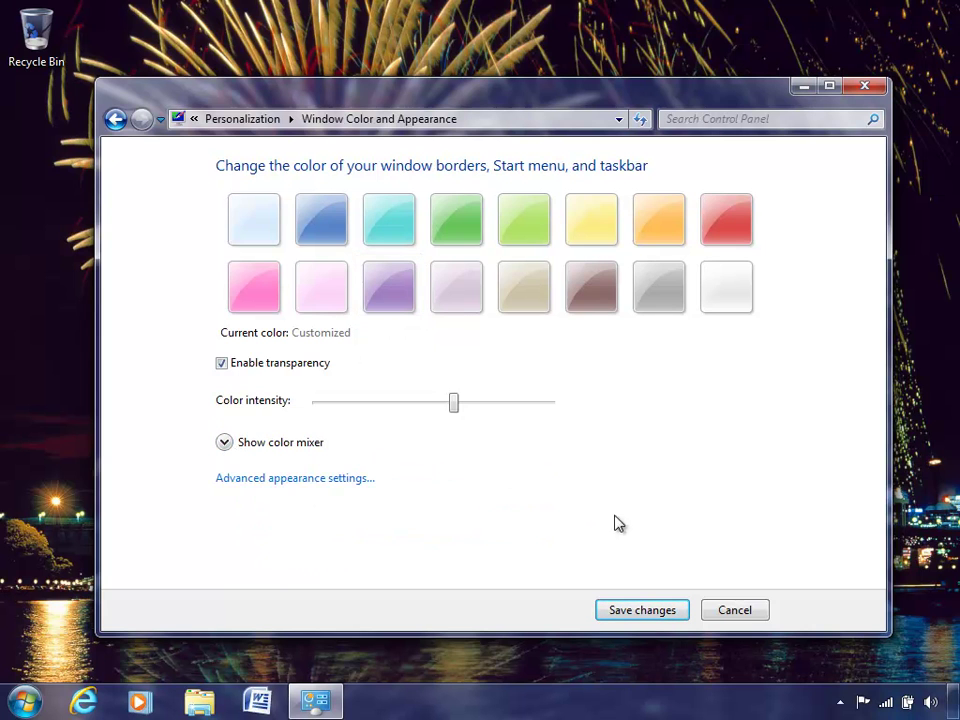
{"action": "left_click", "coordinate": [664, 614]}
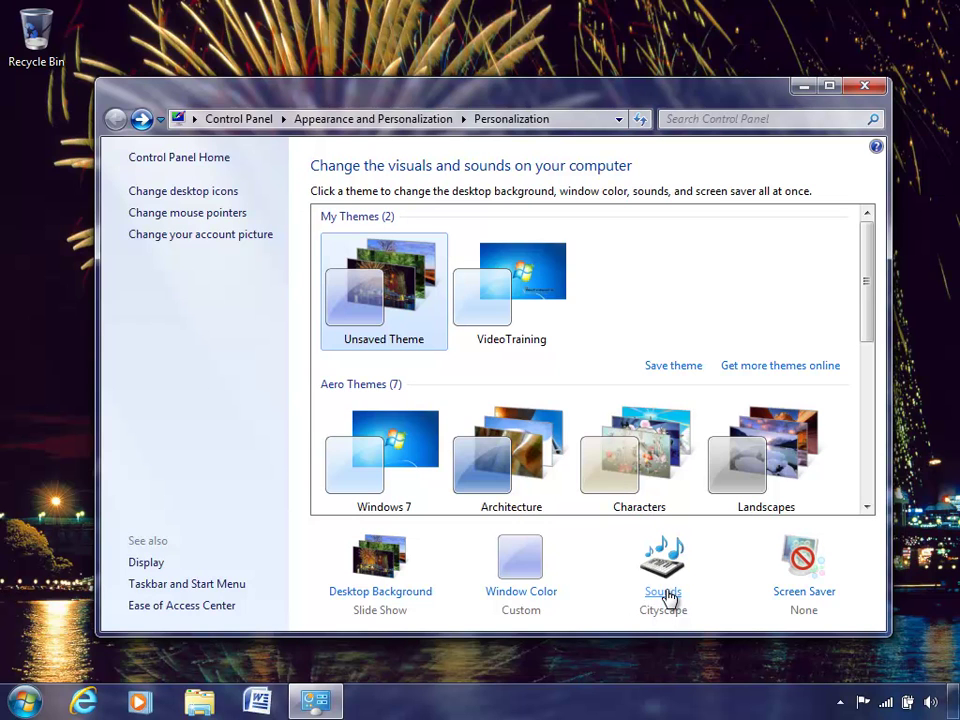
Look through the available sound schemes and cancel the sound settings.
{"action": "left_click", "coordinate": [663, 592]}
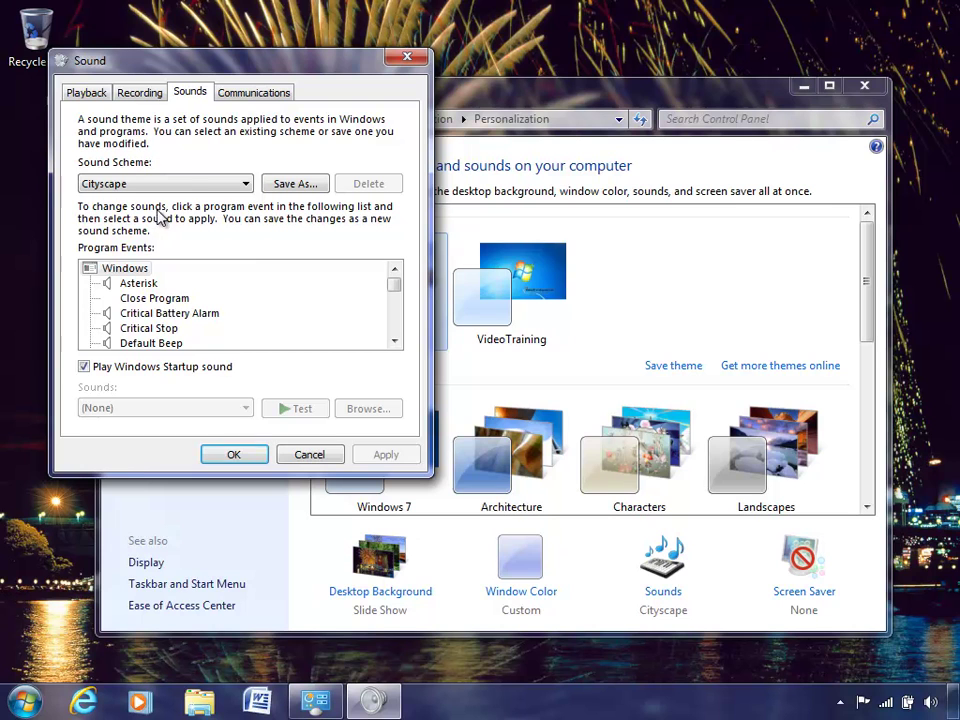
{"action": "left_click", "coordinate": [200, 187]}
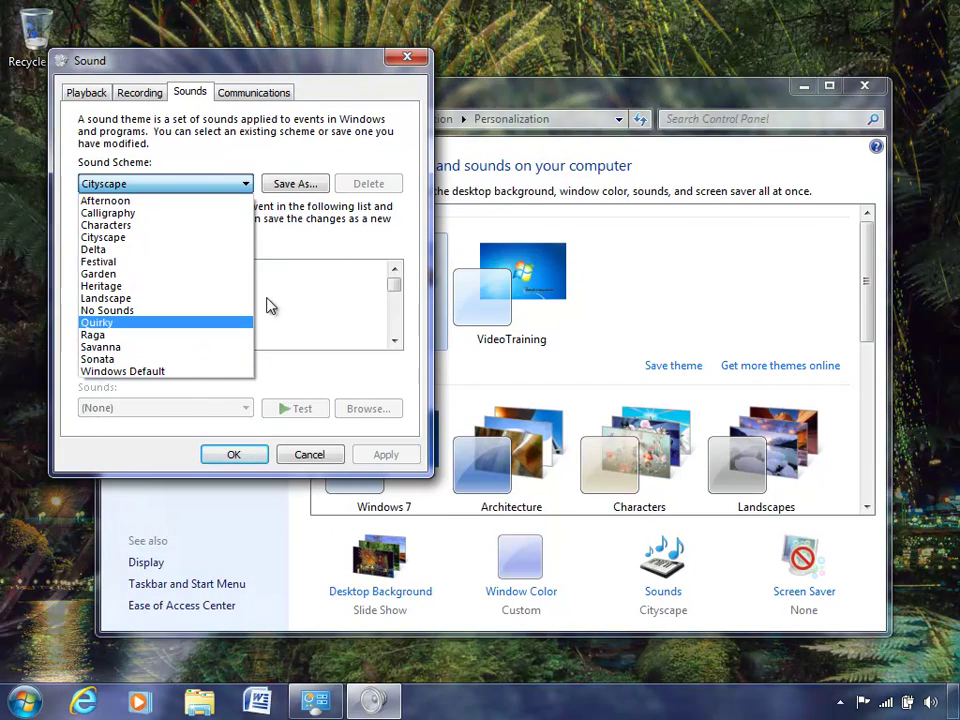
{"action": "left_click", "coordinate": [289, 250]}
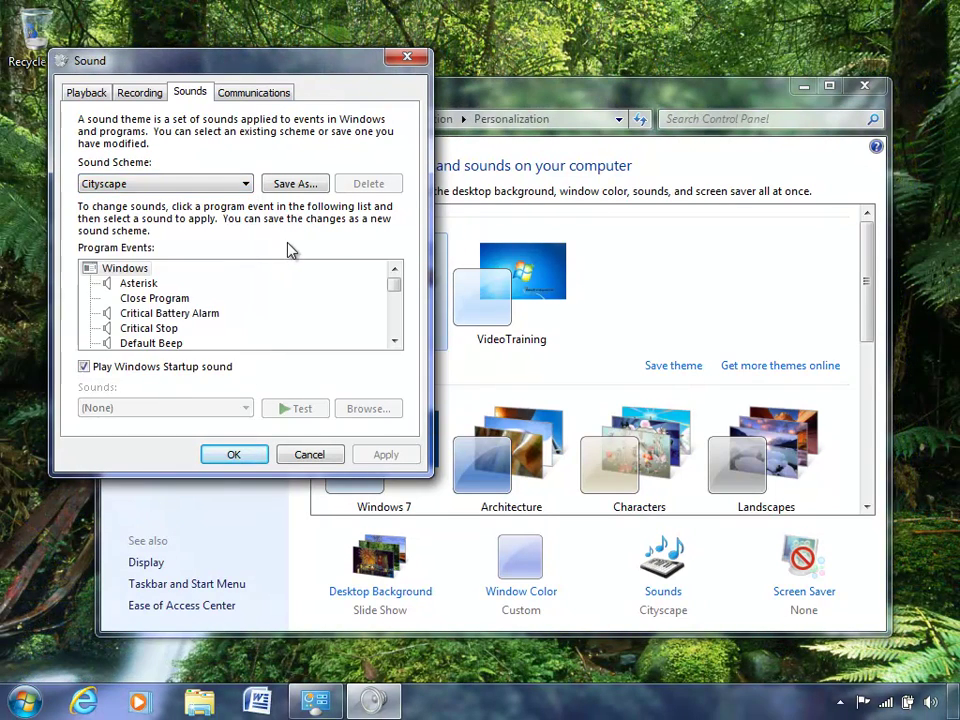
{"action": "left_click", "coordinate": [311, 453]}
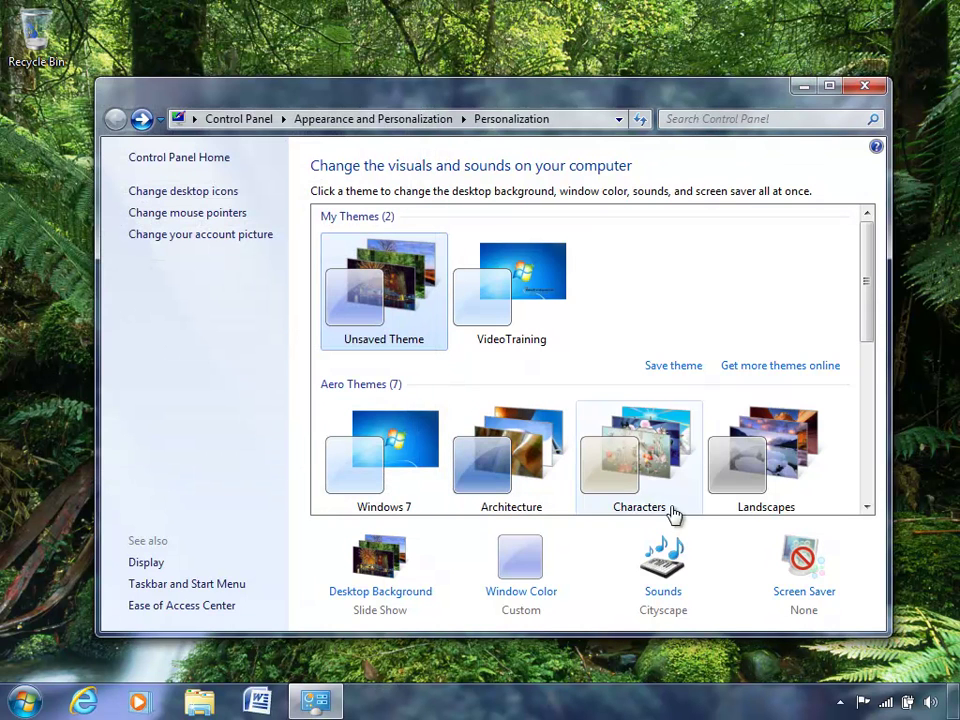
Choose Photos as the screen saver and select its wait time value.
{"action": "left_click", "coordinate": [802, 595]}
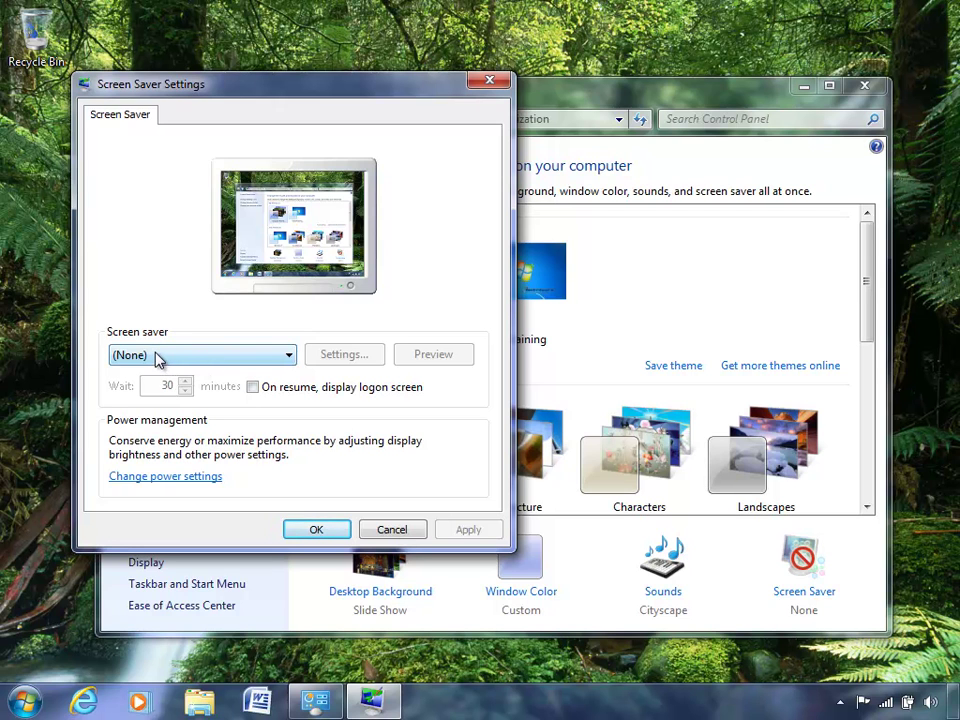
{"action": "left_click", "coordinate": [234, 358]}
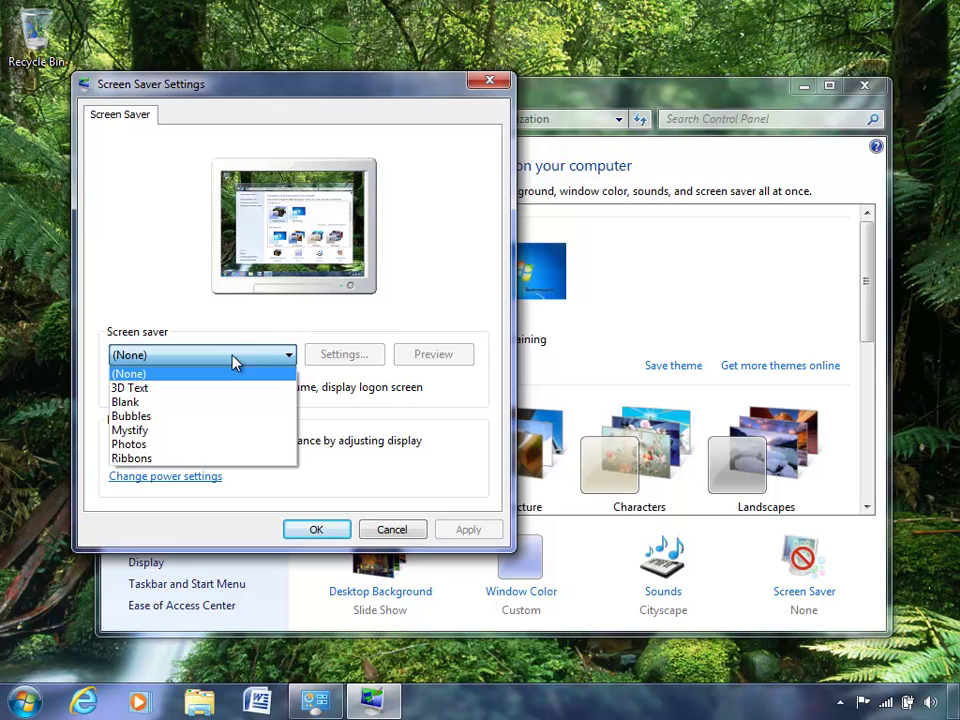
{"action": "left_click", "coordinate": [197, 452]}
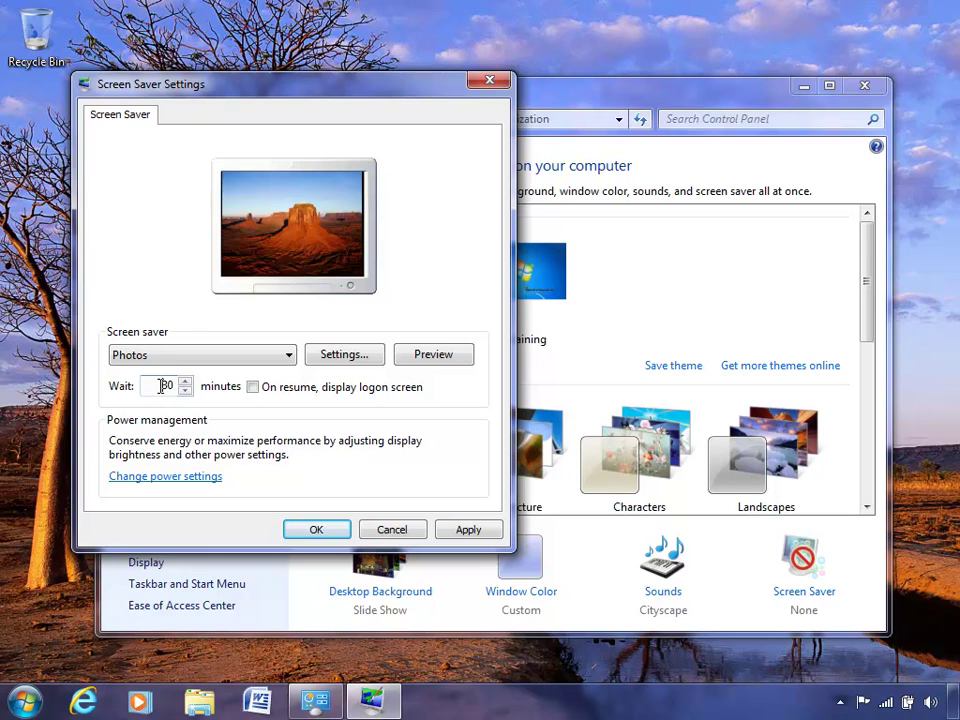
{"action": "double_click", "coordinate": [166, 390]}
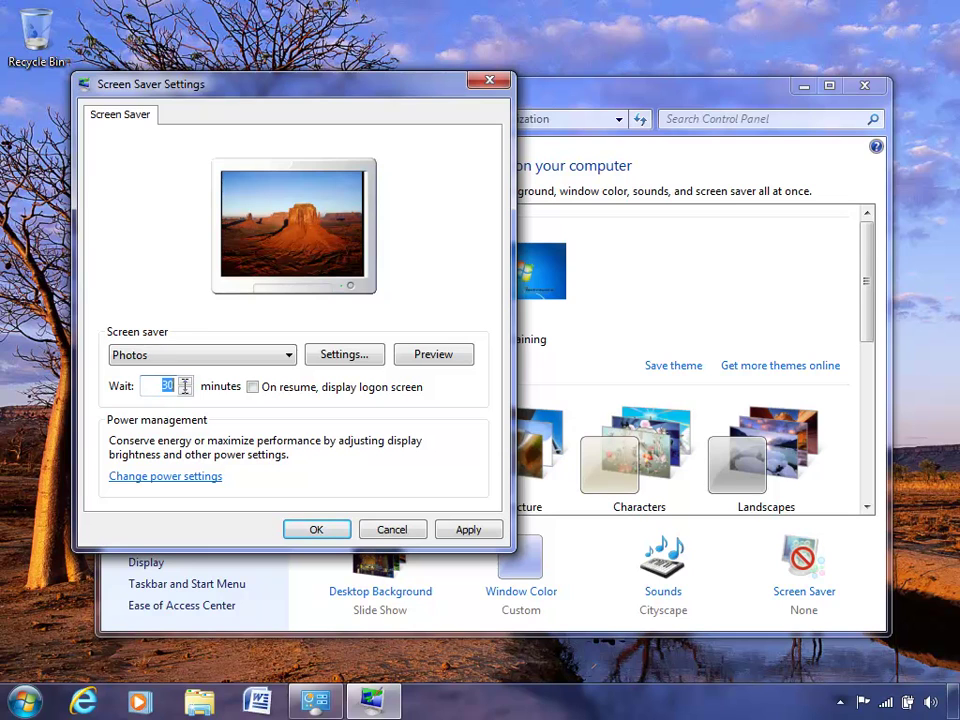
Examine the slide show speed options of the Photos screen saver and cancel its settings.
{"action": "left_click", "coordinate": [340, 356]}
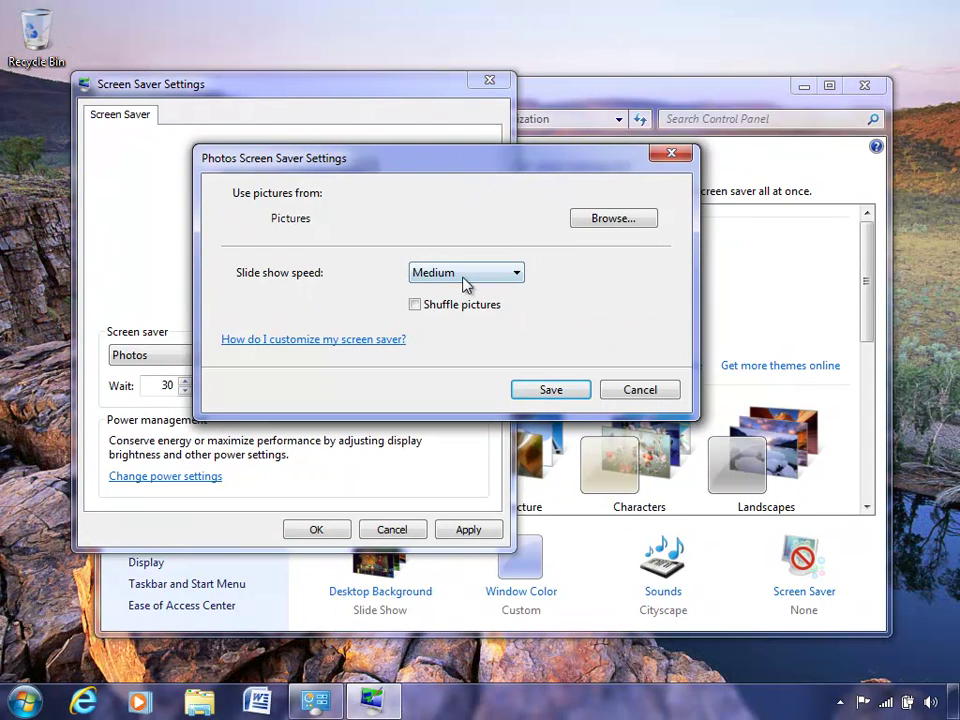
{"action": "left_click", "coordinate": [463, 279]}
{"action": "left_click", "coordinate": [471, 276]}
{"action": "left_click", "coordinate": [639, 390]}
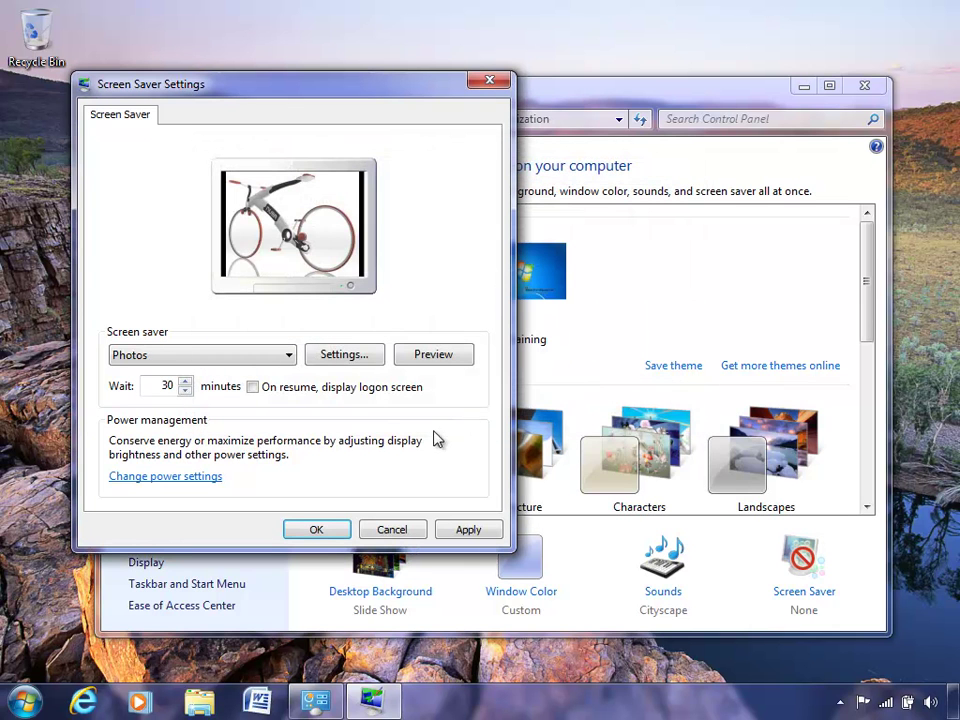
Accept the screen saver settings and save the customized theme under the name Demo.
{"action": "left_click", "coordinate": [333, 533]}
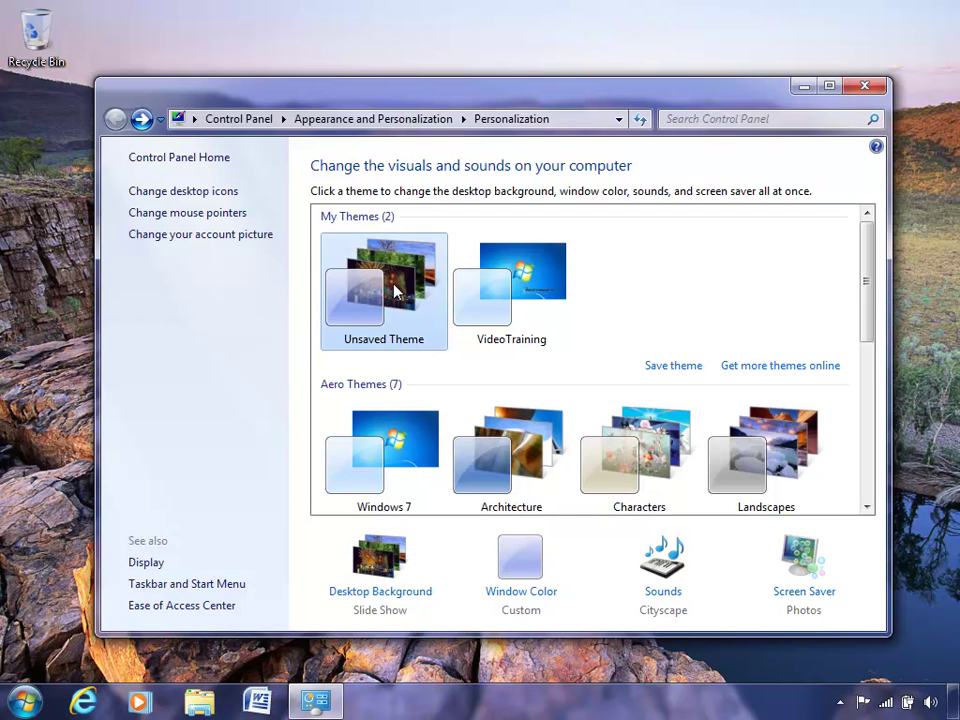
{"action": "left_click", "coordinate": [660, 368]}
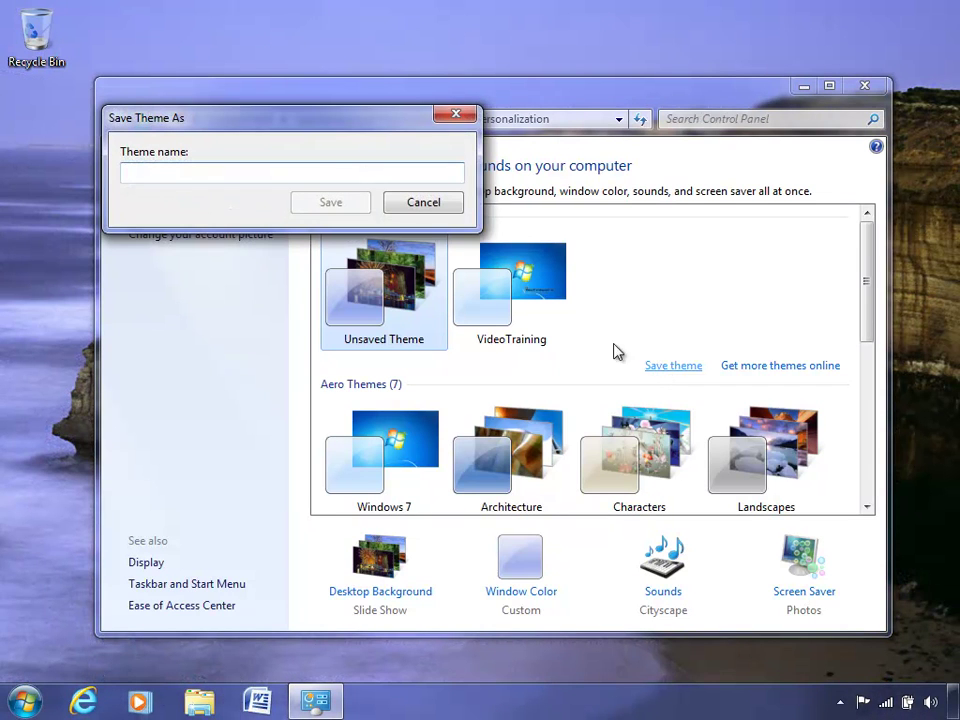
{"action": "type", "text": "Demo"}
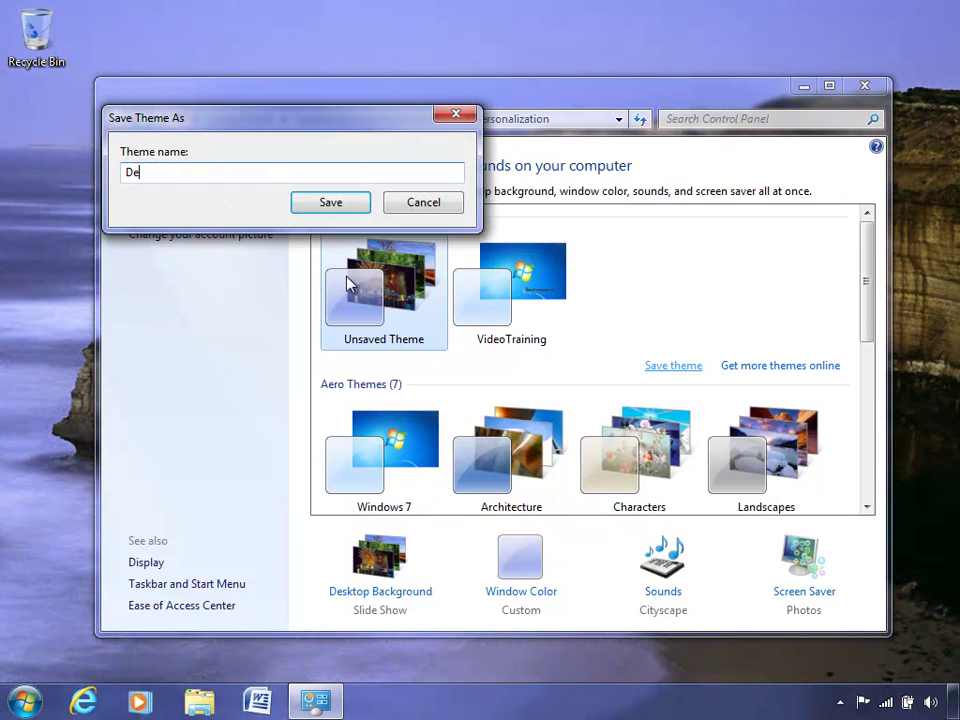
{"action": "left_click", "coordinate": [341, 204]}
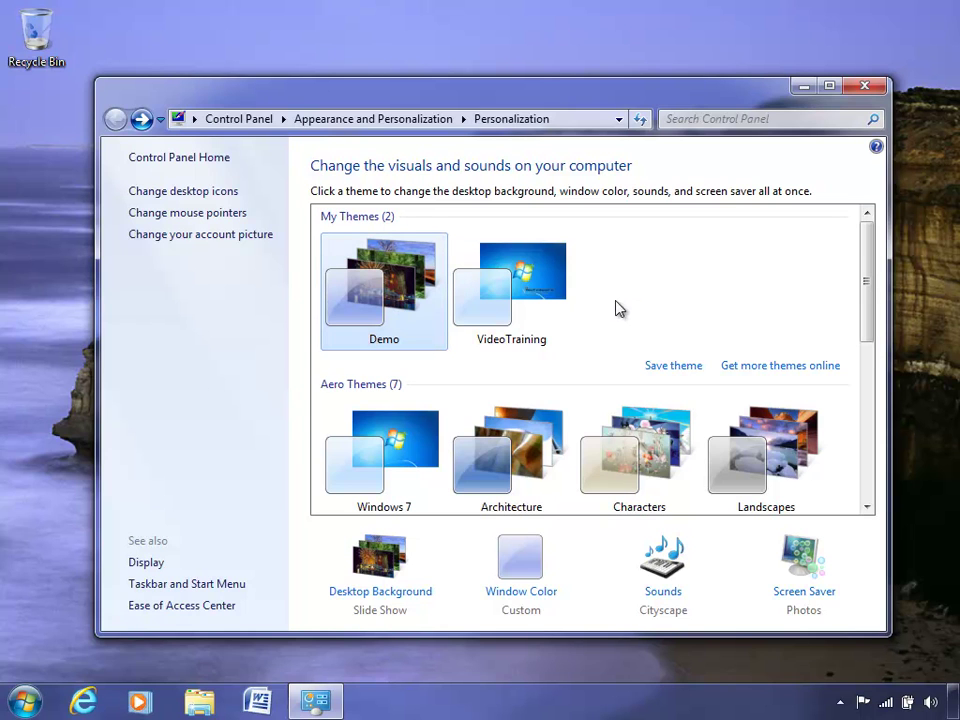
Apply the saved VideoTraining theme and close the personalization settings.
{"action": "left_click", "coordinate": [541, 286]}
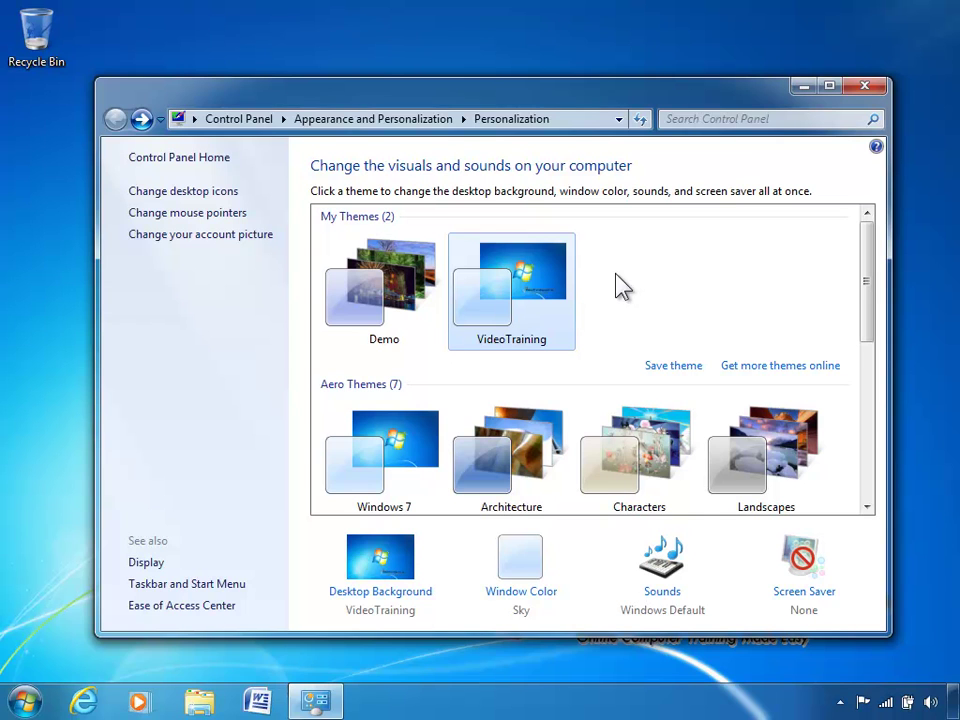
{"action": "left_click", "coordinate": [863, 87]}
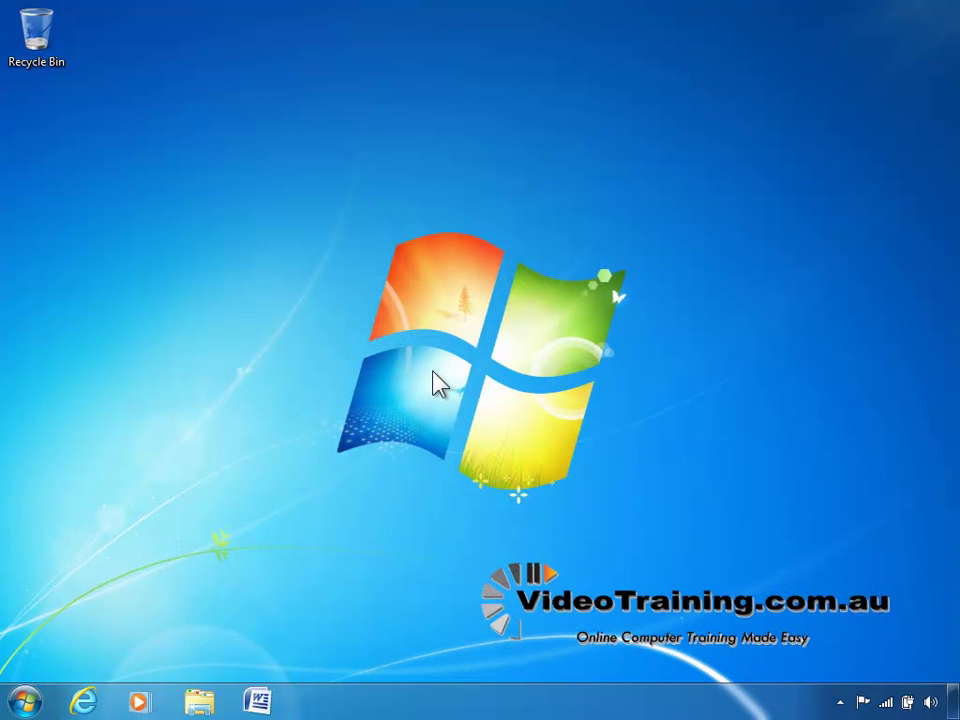